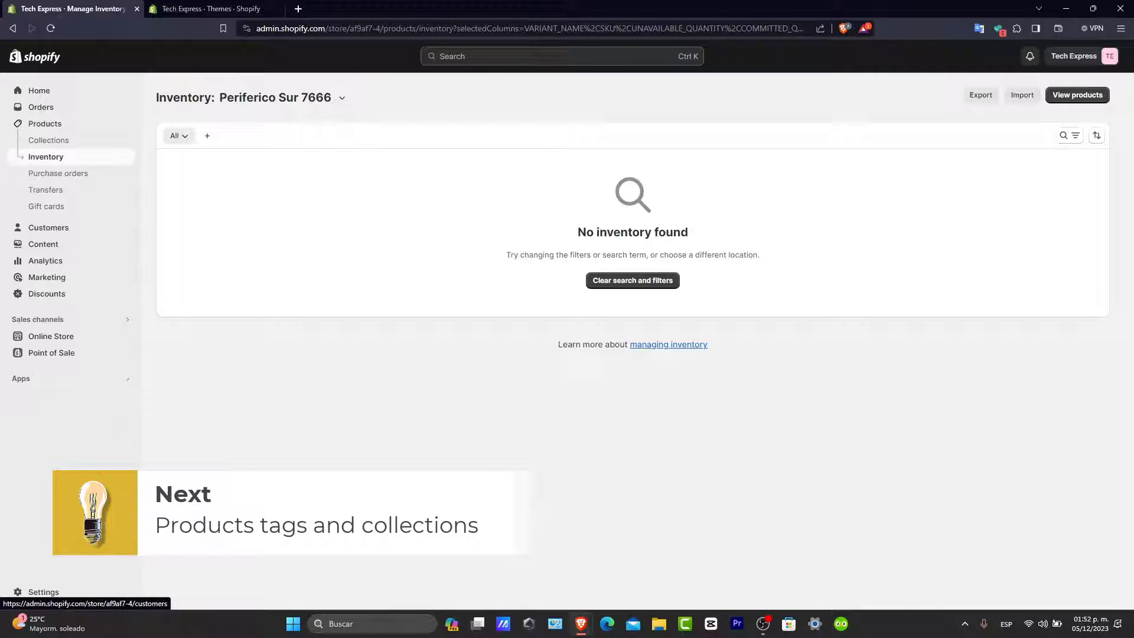
- Go from Home through Products to the Collections page to see each collection's product count
{"action": "left_click", "coordinate": [37, 91]}
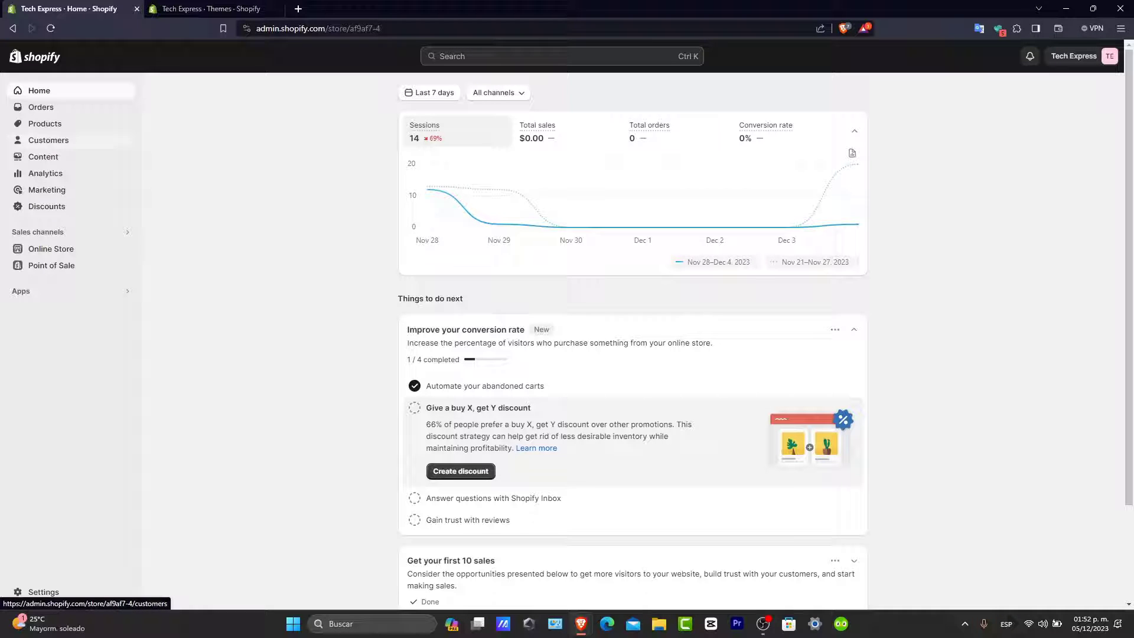
{"action": "left_click", "coordinate": [45, 123]}
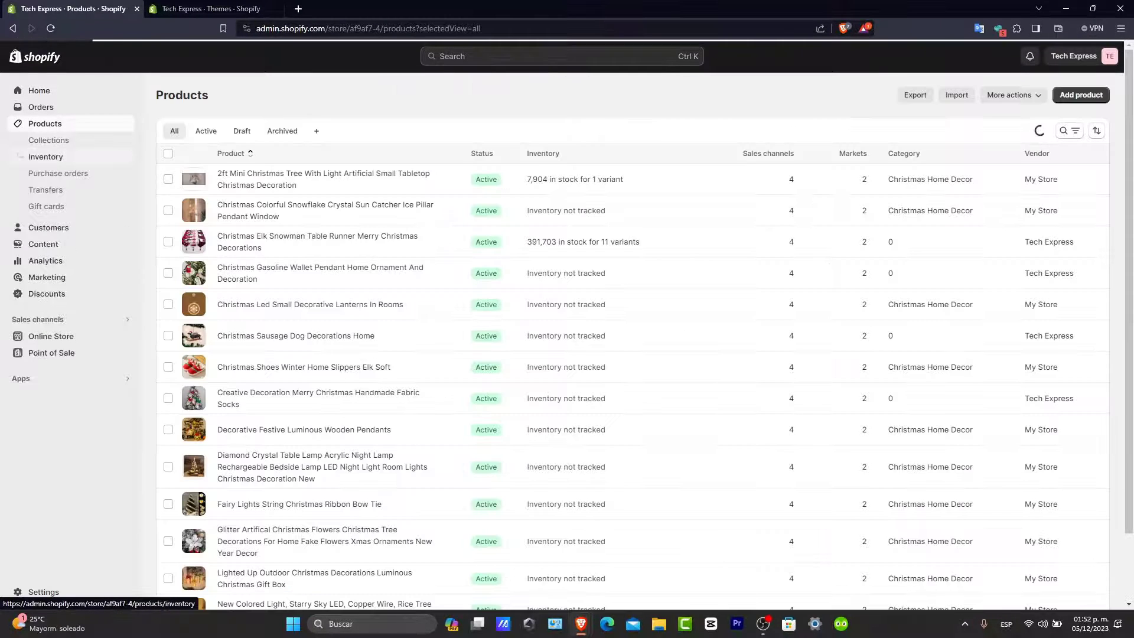
{"action": "left_click", "coordinate": [49, 140]}
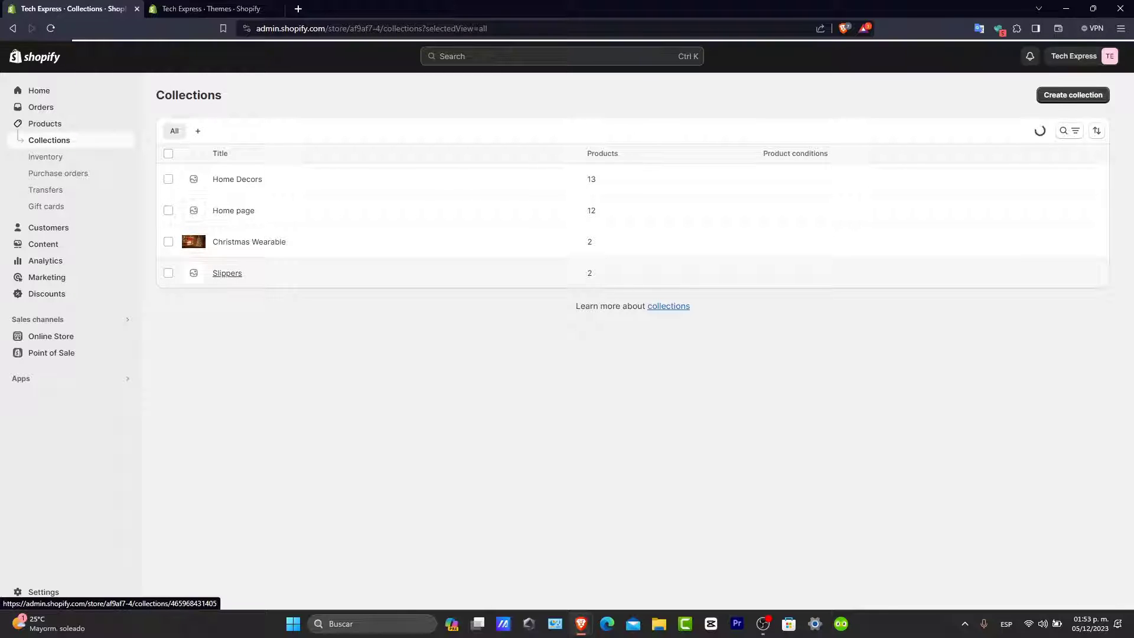
- Open the Slippers collection and browse the store's products in the picker without adding any
{"action": "left_click", "coordinate": [228, 273]}
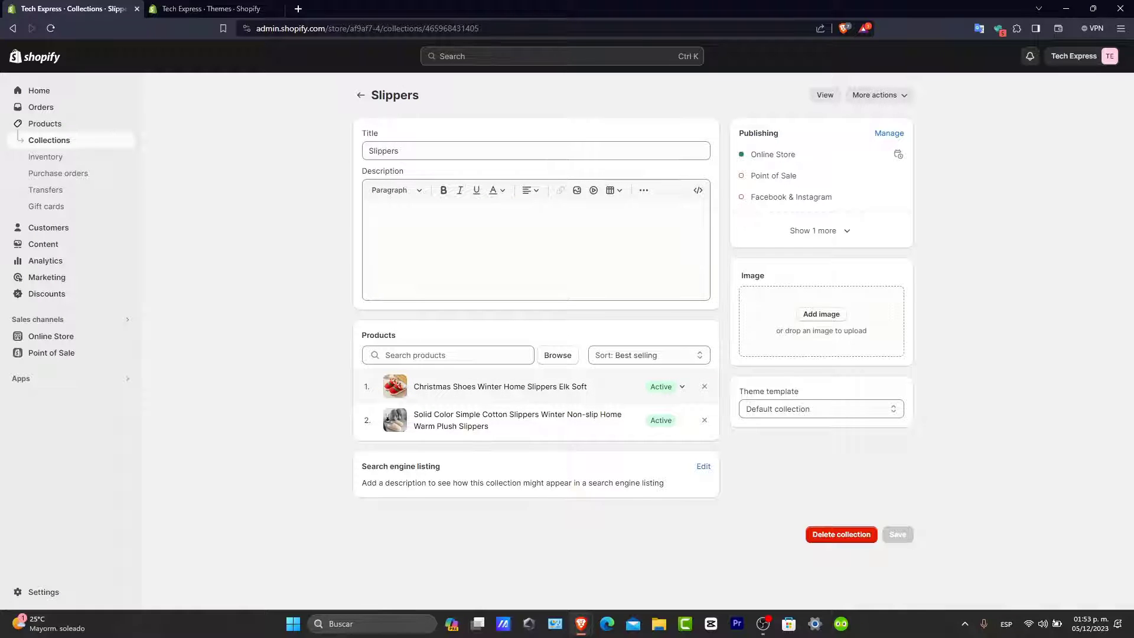
{"action": "left_click", "coordinate": [449, 356]}
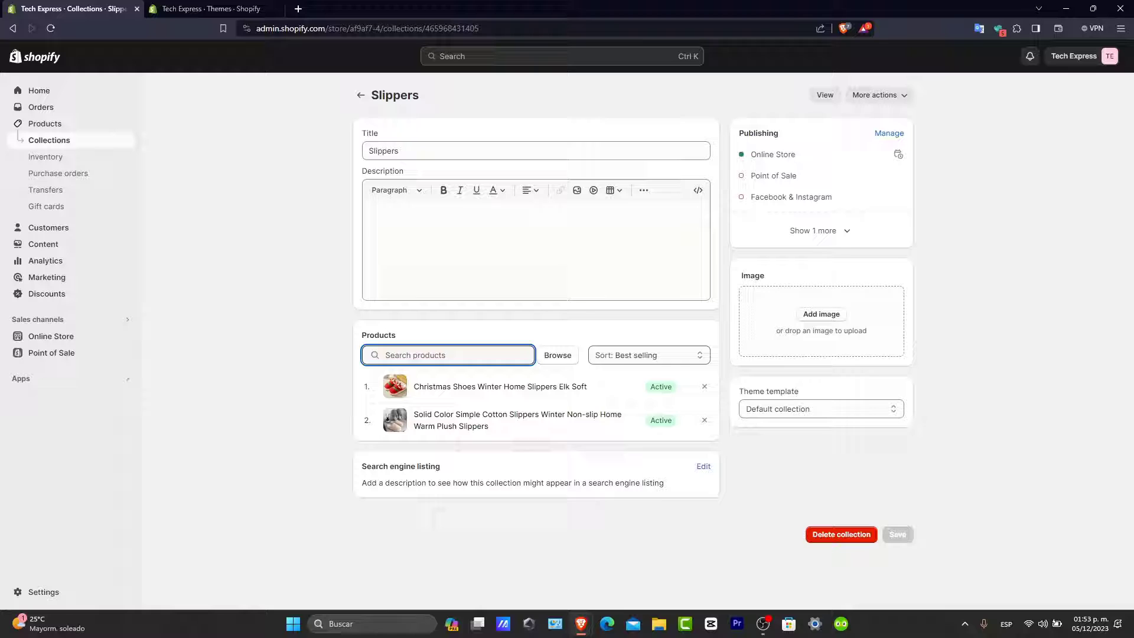
{"action": "left_click", "coordinate": [649, 355]}
{"action": "left_click", "coordinate": [449, 355]}
{"action": "left_click", "coordinate": [557, 355]}
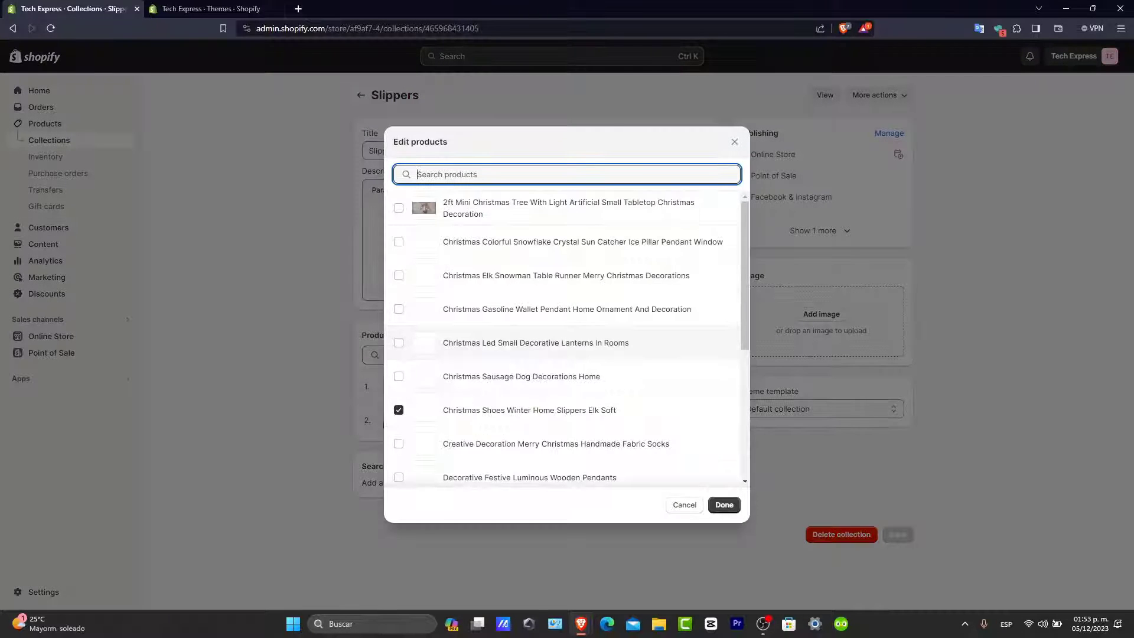
{"action": "scroll", "coordinate": [564, 336], "scroll_direction": "down", "scroll_amount": 5}
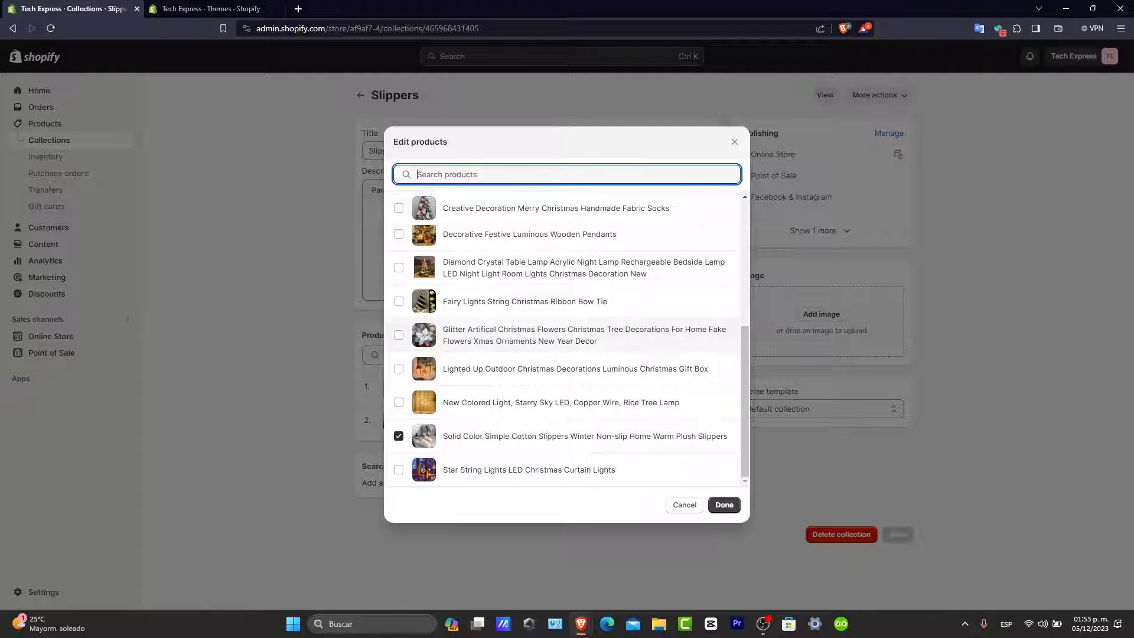
{"action": "key", "text": "Escape"}
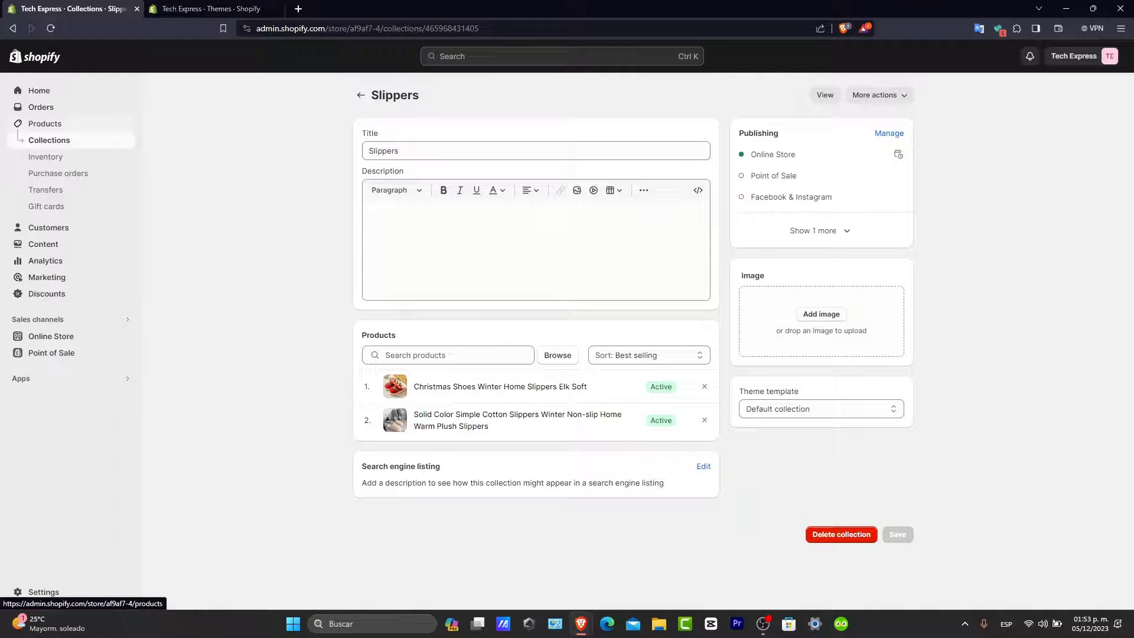
- Return to the Products list and scroll through each product's status, sales channels and markets
{"action": "left_click", "coordinate": [45, 123]}
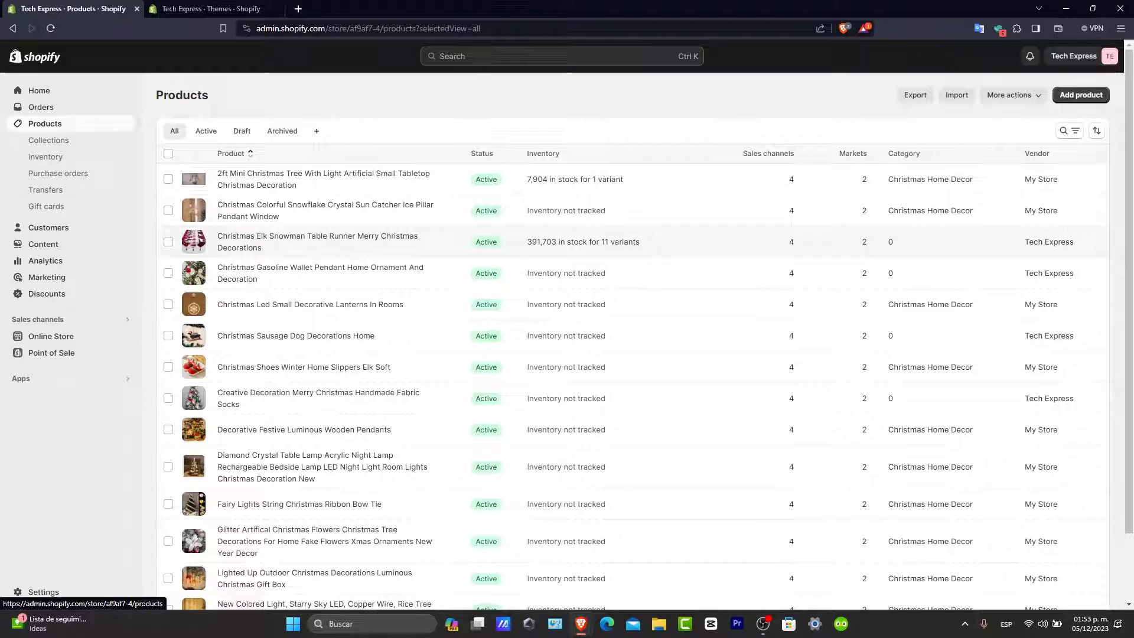
{"action": "scroll", "coordinate": [644, 343], "scroll_direction": "down", "scroll_amount": 2}
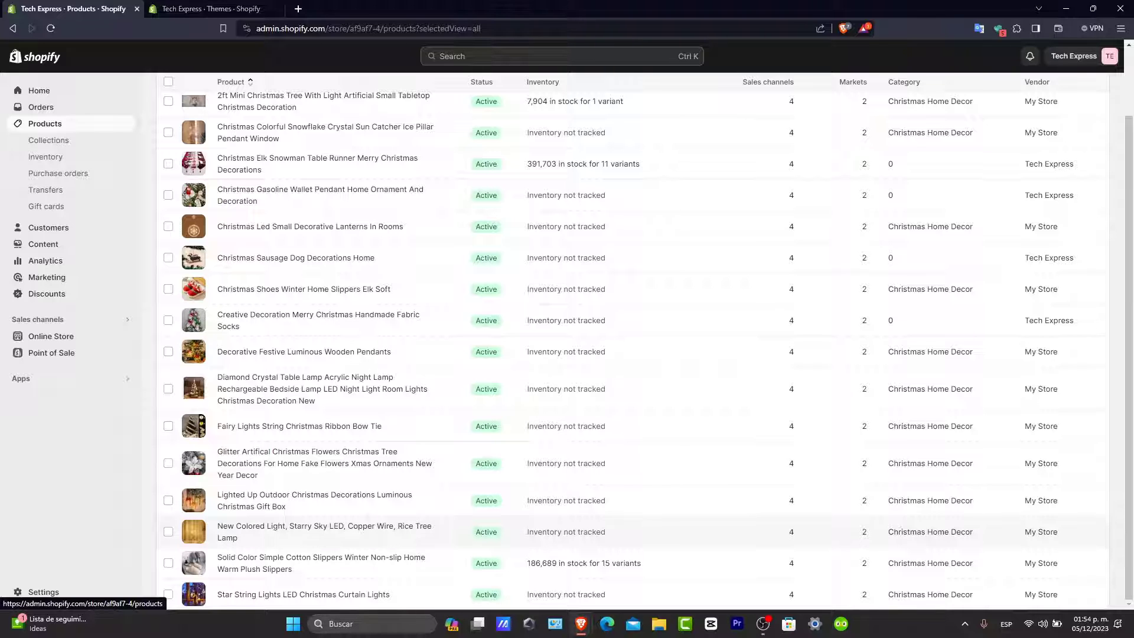
- Open the Fairy Lights String Christmas Ribbon Bow Tie product and confirm its status stays Active
{"action": "left_click", "coordinate": [397, 426]}
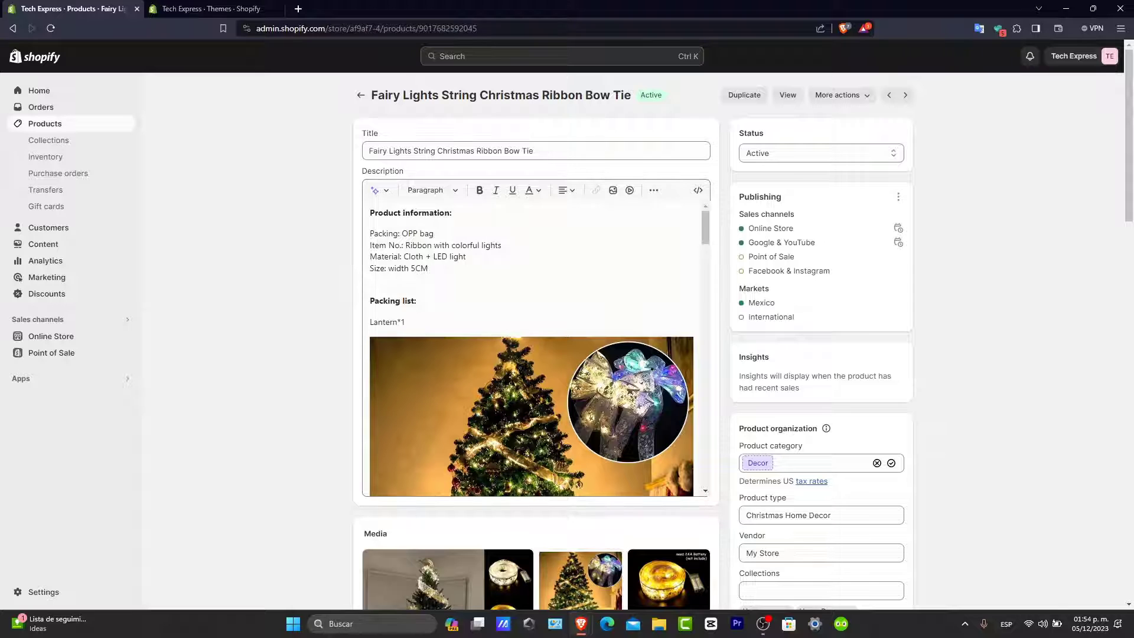
{"action": "left_click", "coordinate": [821, 153]}
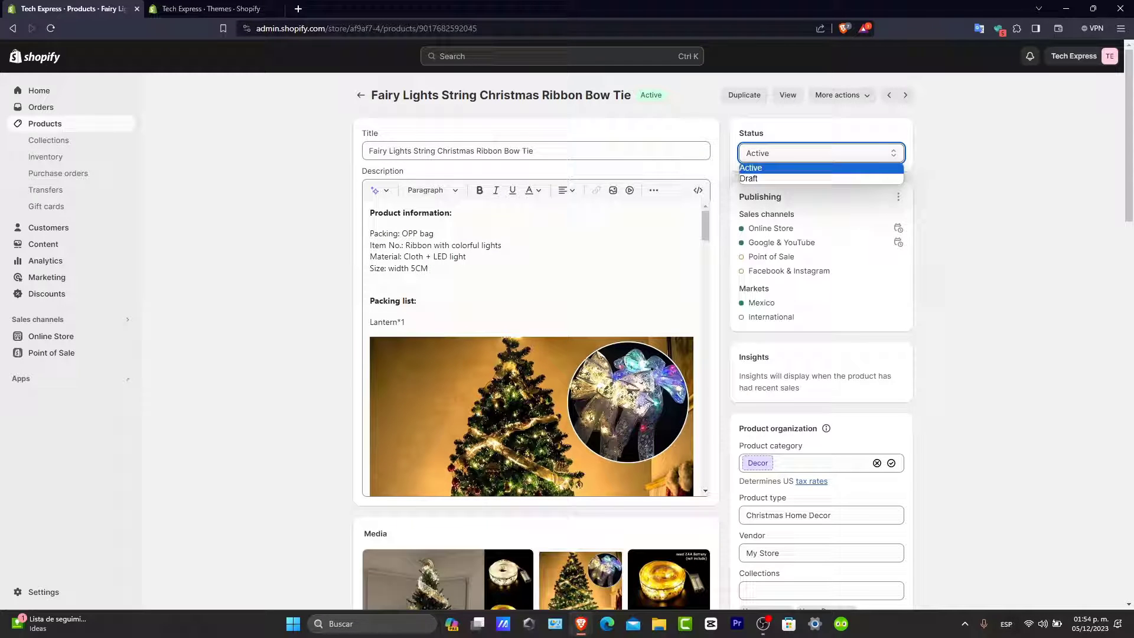
{"action": "key", "text": "Escape"}
- Review the product's Media, Variants and Product organization sections, including its collections
{"action": "scroll", "coordinate": [537, 295], "scroll_direction": "down", "scroll_amount": 5}
{"action": "scroll", "coordinate": [537, 340], "scroll_direction": "down", "scroll_amount": 8}
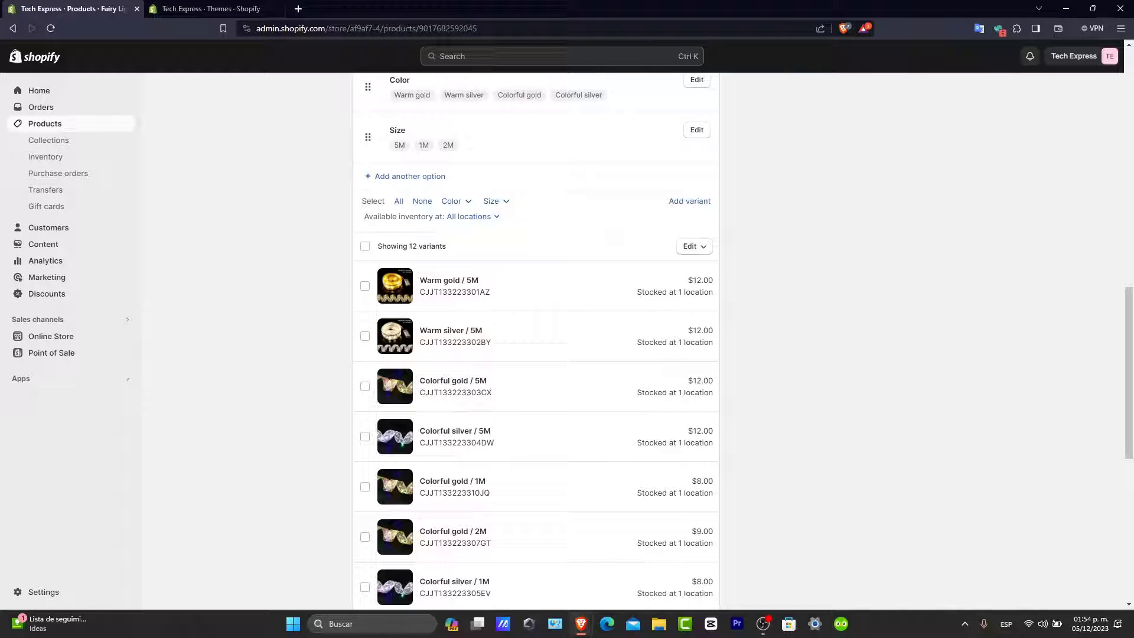
{"action": "scroll", "coordinate": [537, 339], "scroll_direction": "down", "scroll_amount": 8}
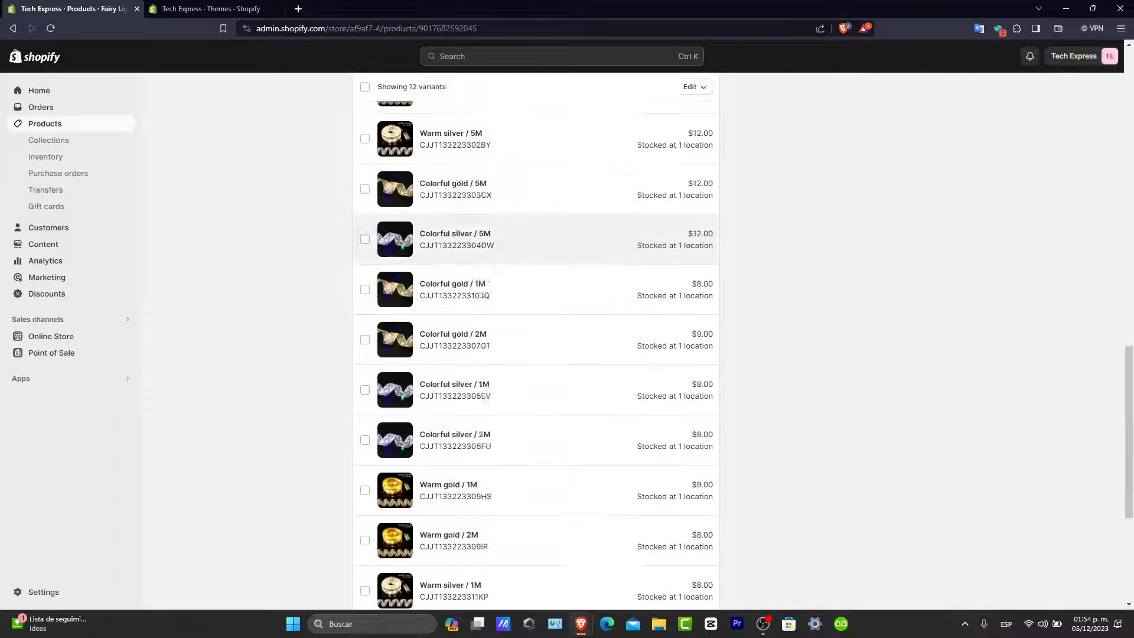
{"action": "scroll", "coordinate": [537, 340], "scroll_direction": "up", "scroll_amount": 13}
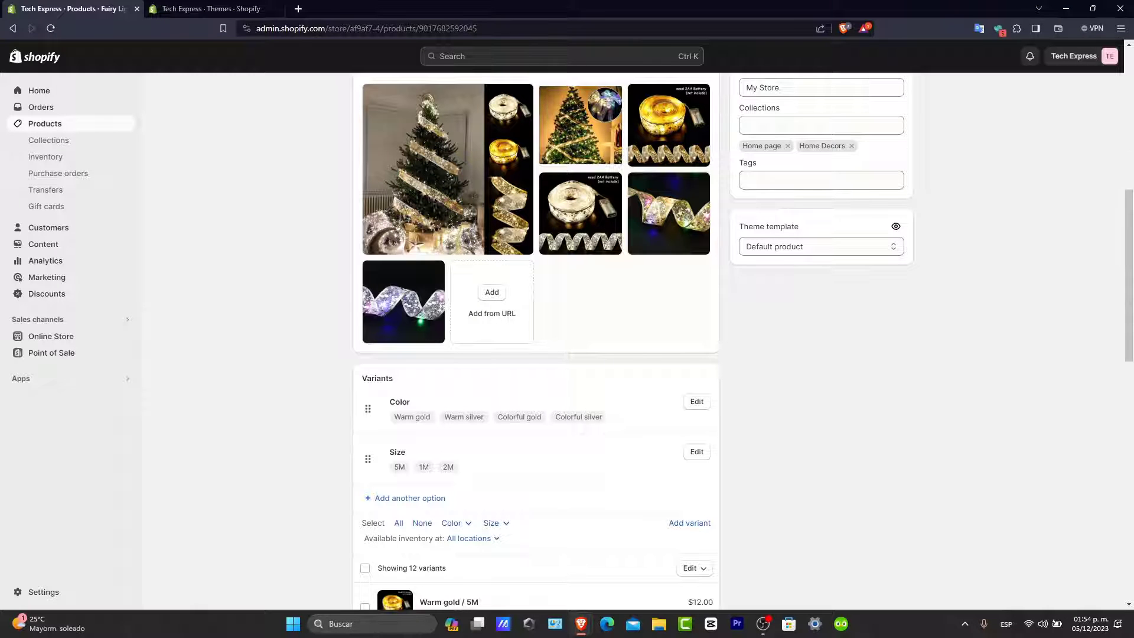
{"action": "left_click_drag", "start_coordinate": [409, 538], "coordinate": [364, 538]}
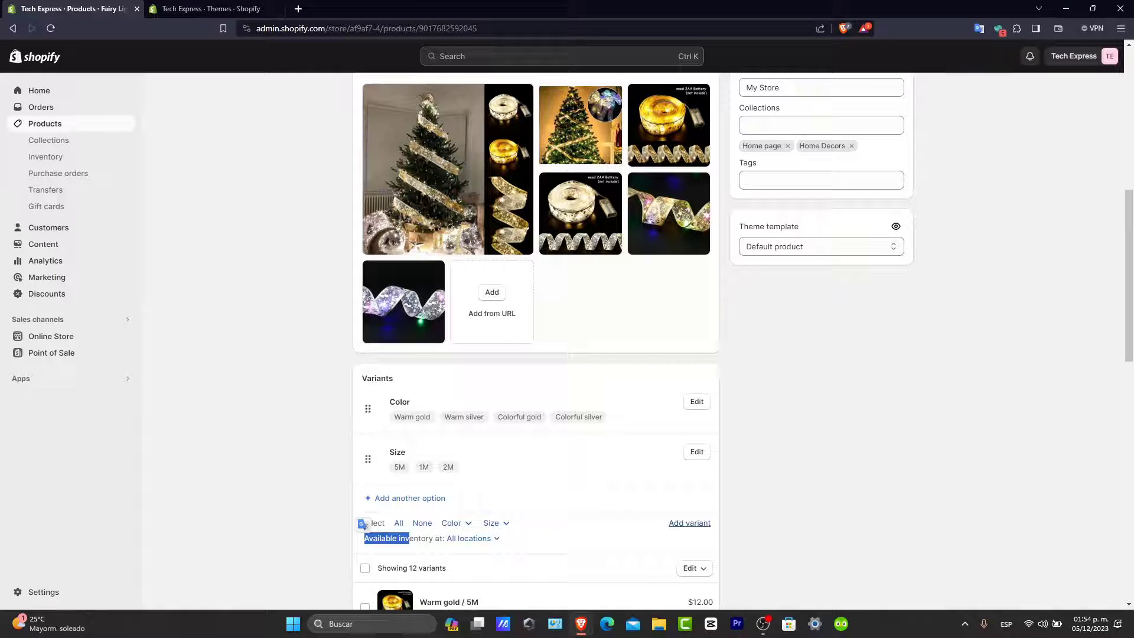
{"action": "scroll", "coordinate": [364, 538], "scroll_direction": "up", "scroll_amount": 7}
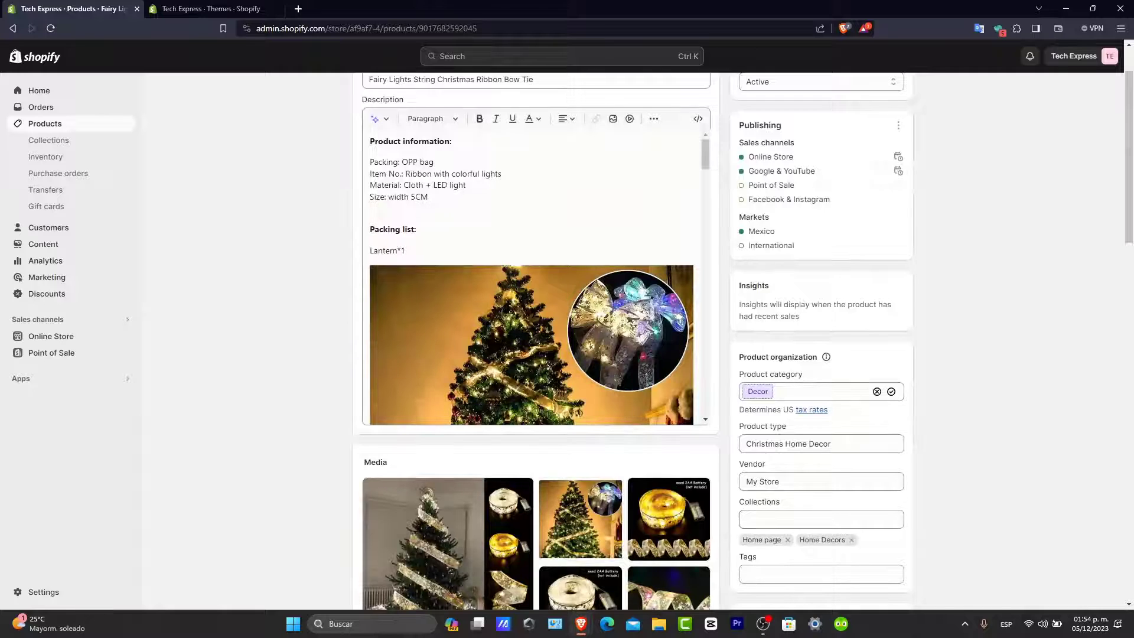
{"action": "scroll", "coordinate": [536, 339], "scroll_direction": "down", "scroll_amount": 3}
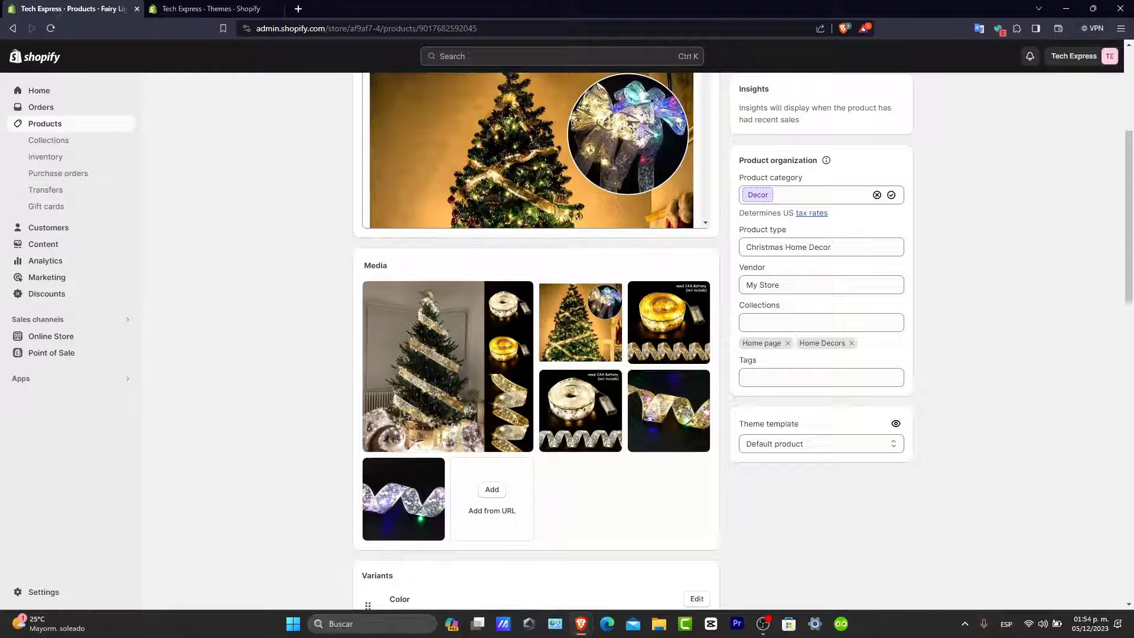
{"action": "scroll", "coordinate": [536, 340], "scroll_direction": "up", "scroll_amount": 4}
{"action": "scroll", "coordinate": [537, 340], "scroll_direction": "up", "scroll_amount": 1}
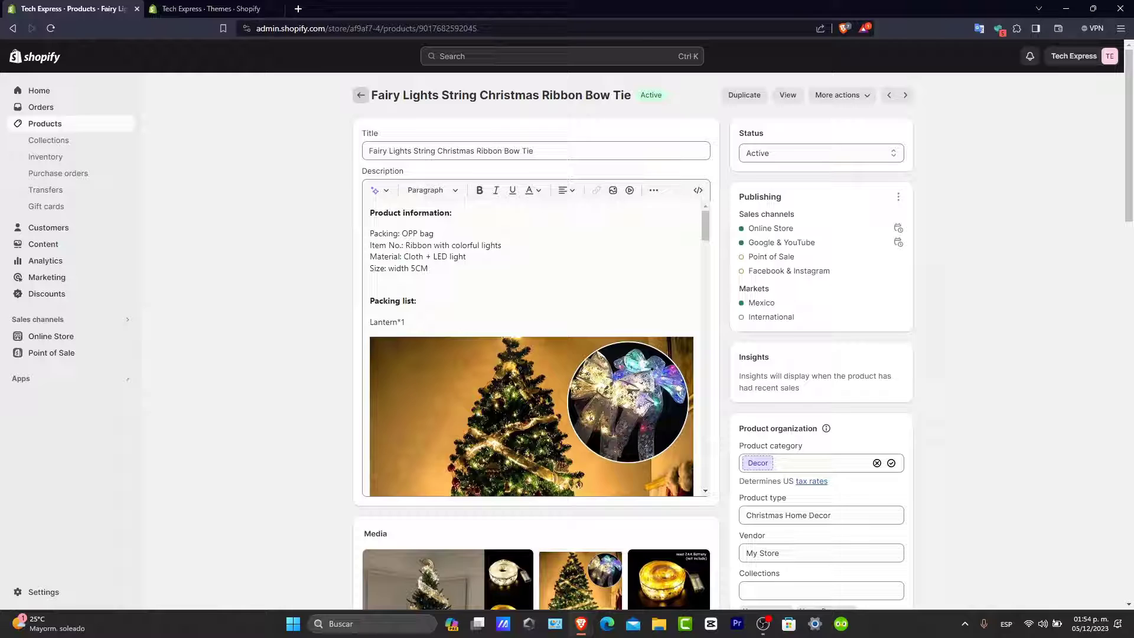
- Go back to products, then open Online Store Themes and customize the current Dawn theme
{"action": "left_click", "coordinate": [361, 95]}
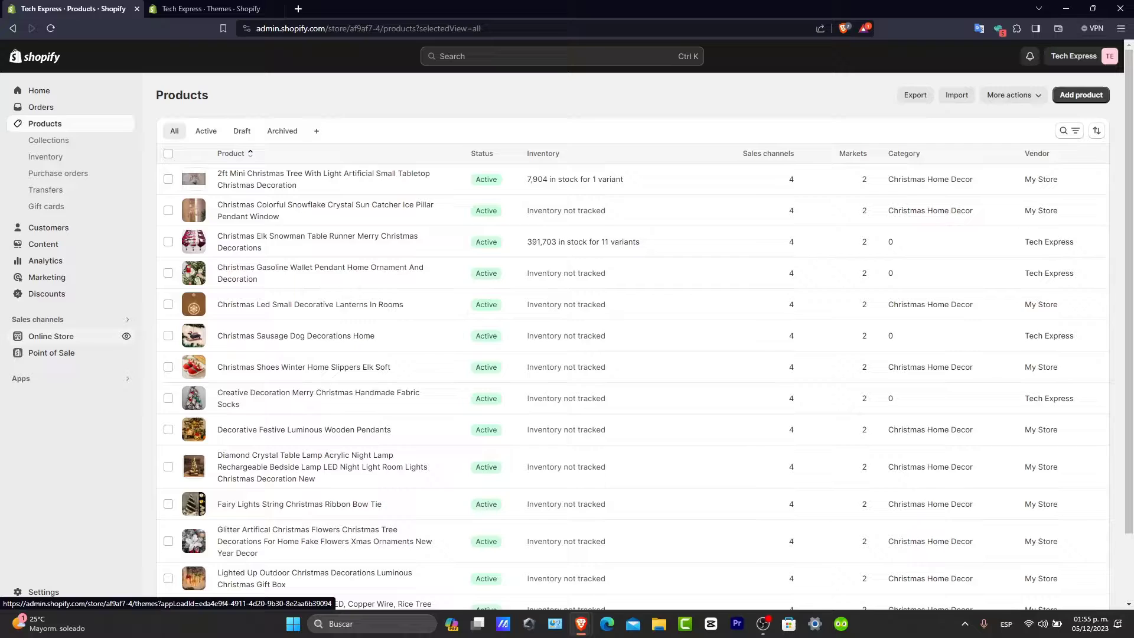
{"action": "left_click", "coordinate": [59, 336]}
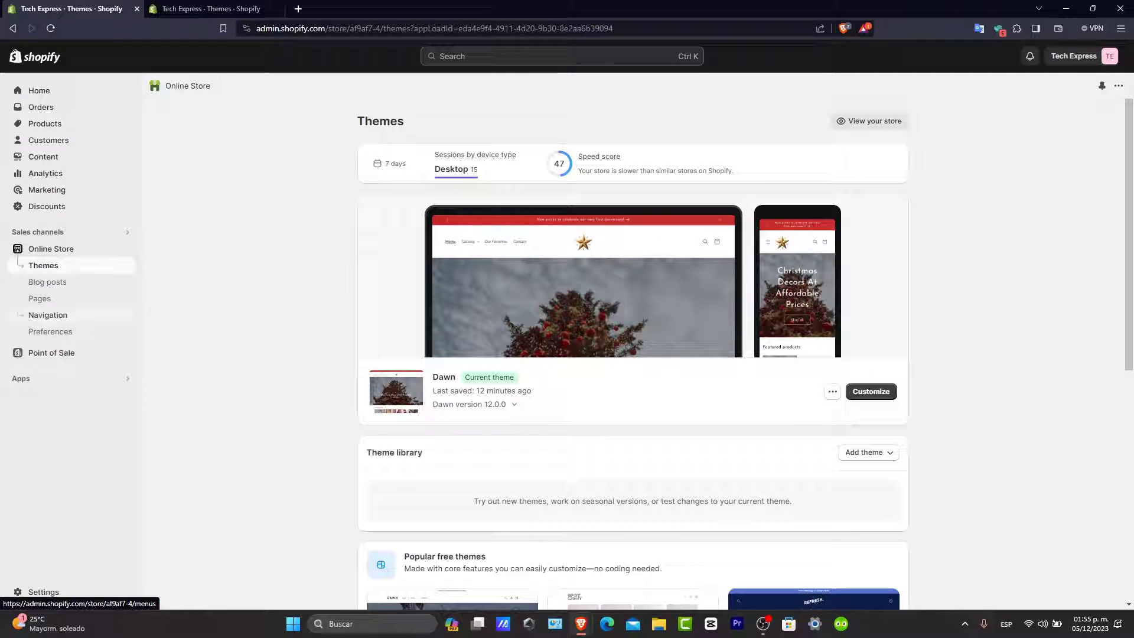
{"action": "scroll", "coordinate": [633, 354], "scroll_direction": "down", "scroll_amount": 3}
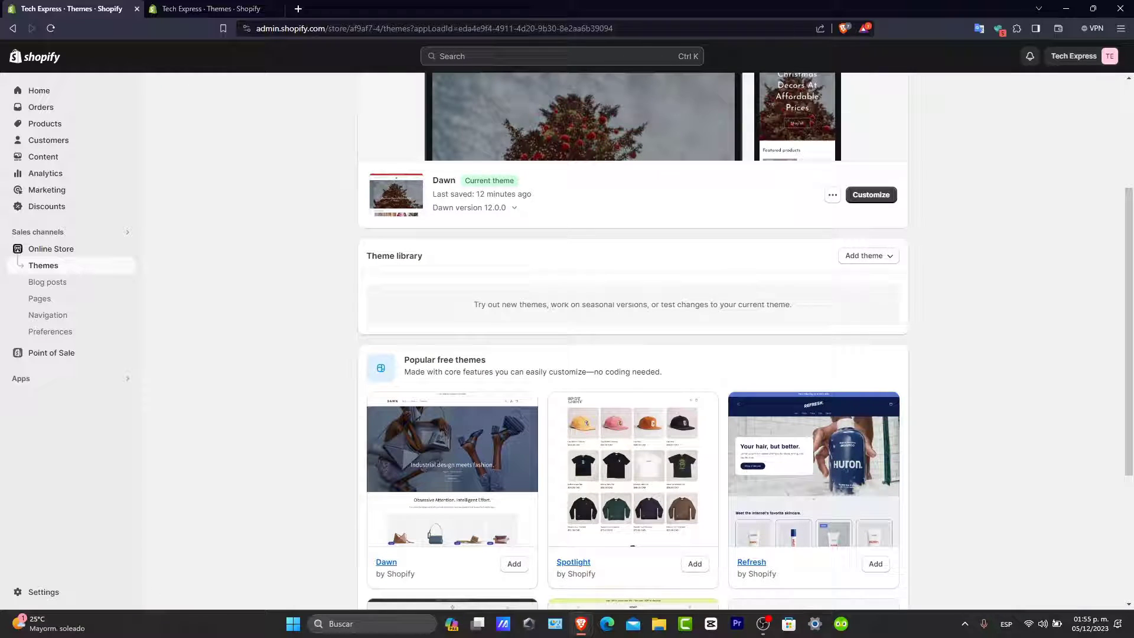
{"action": "left_click", "coordinate": [871, 195]}
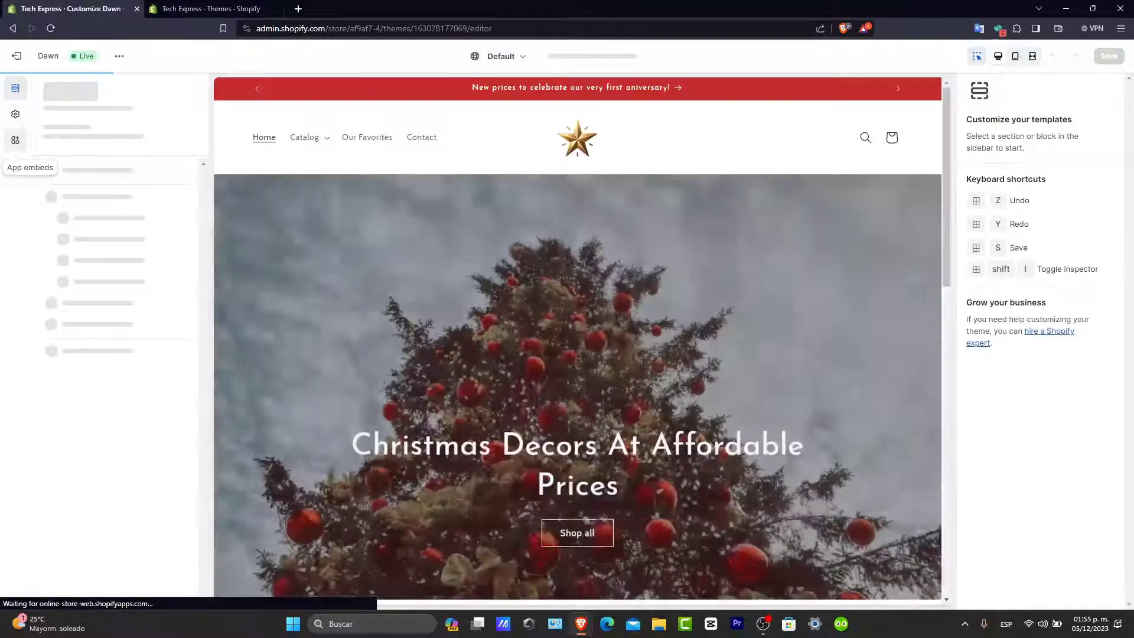
- Check that Estimator App, Tidio Chat Widget and BEST Currency Converter embeds are enabled
{"action": "left_click", "coordinate": [15, 140]}
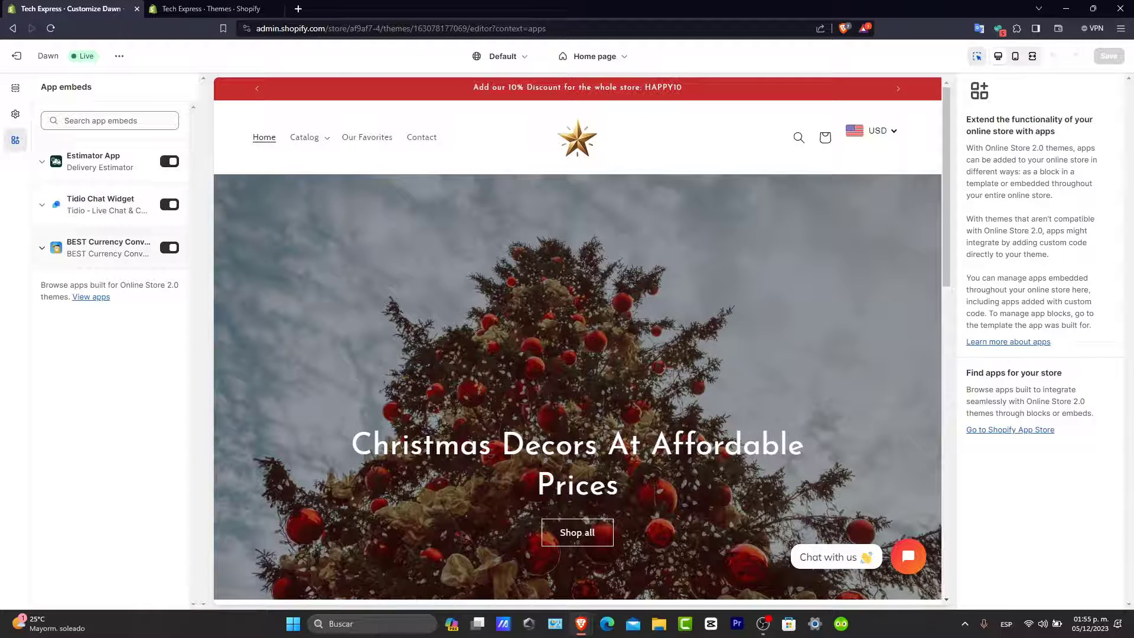
{"action": "scroll", "coordinate": [578, 340], "scroll_direction": "down", "scroll_amount": 10}
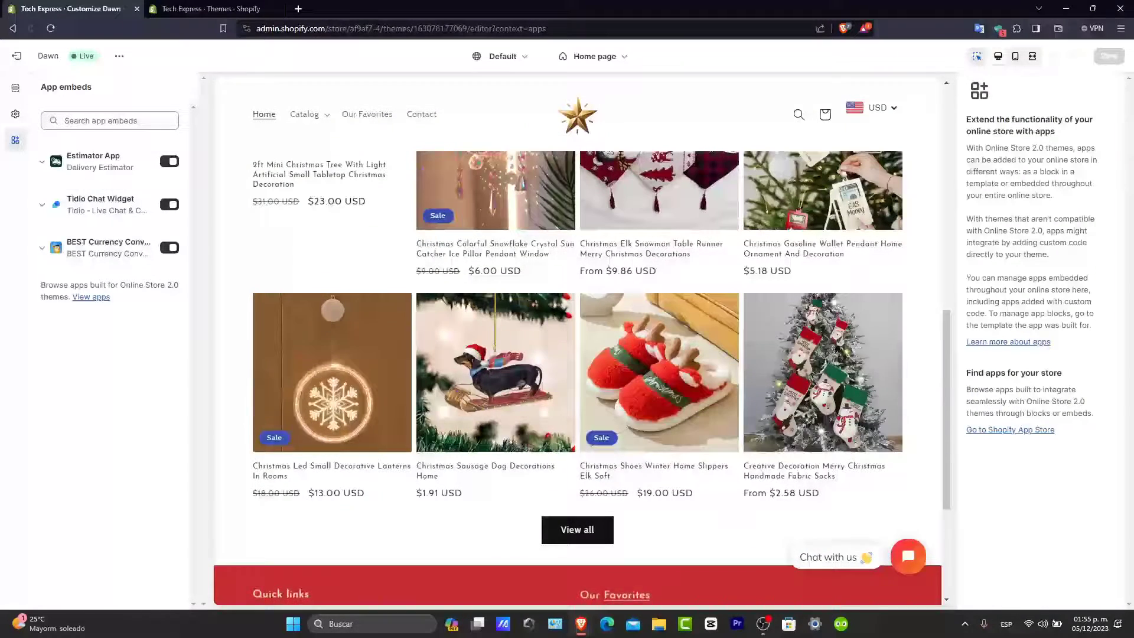